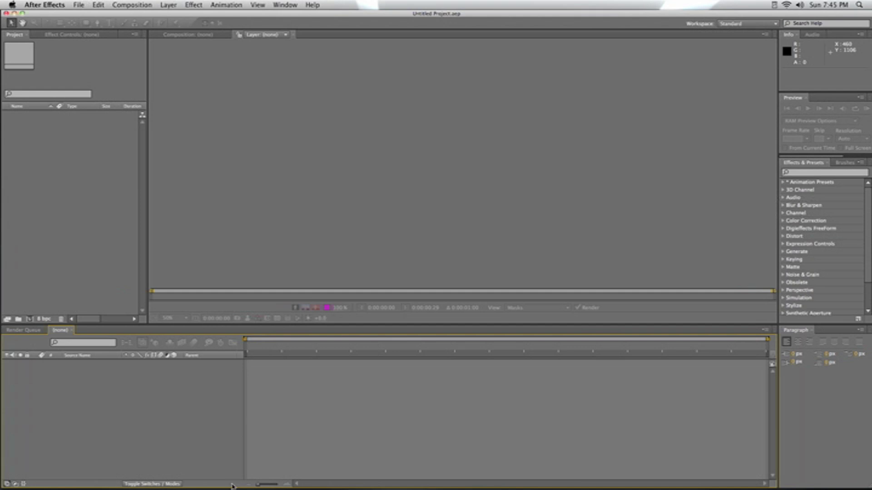
- Open a Finder window on the Desktop from the Dock
left_click(313, 477)
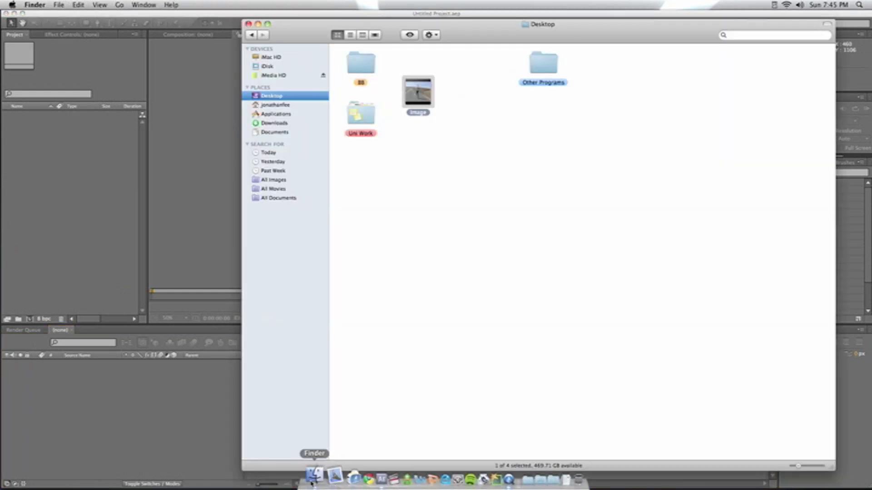
- Open the Image movie in QuickTime, play the shaky running clip through, then close it
mouse_move(408, 106)
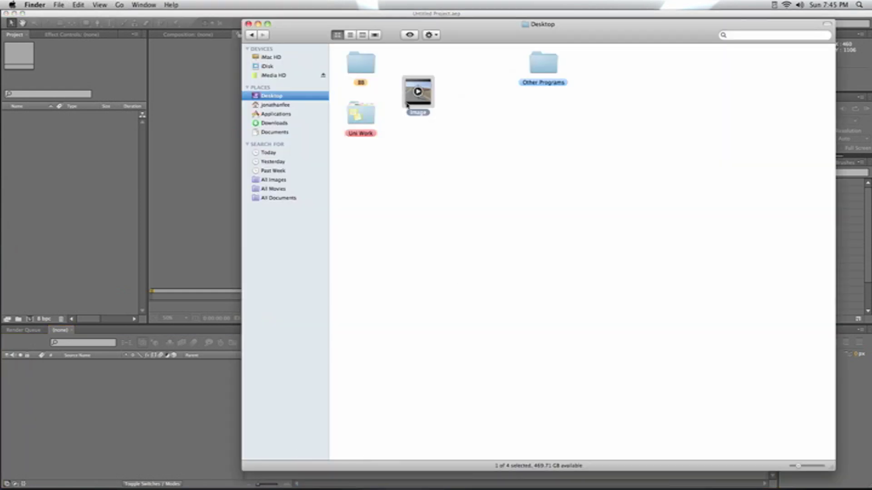
double_click(407, 105)
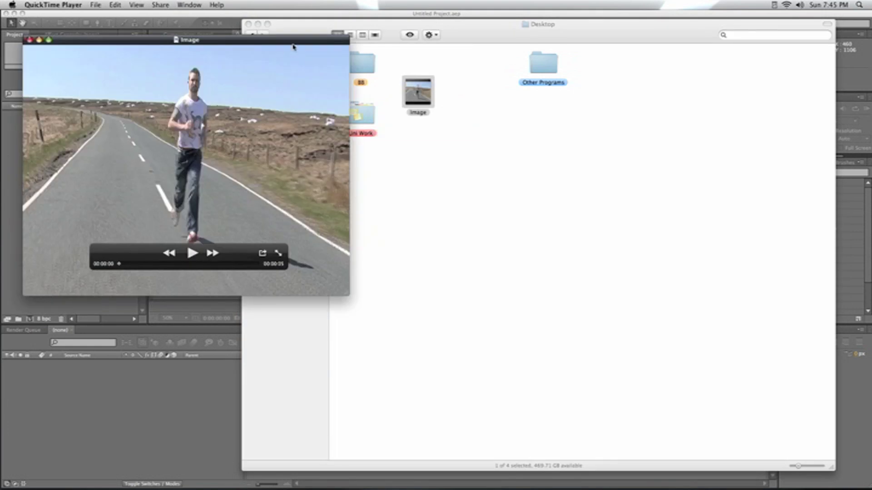
left_click(258, 25)
left_click_drag(234, 40, 511, 63)
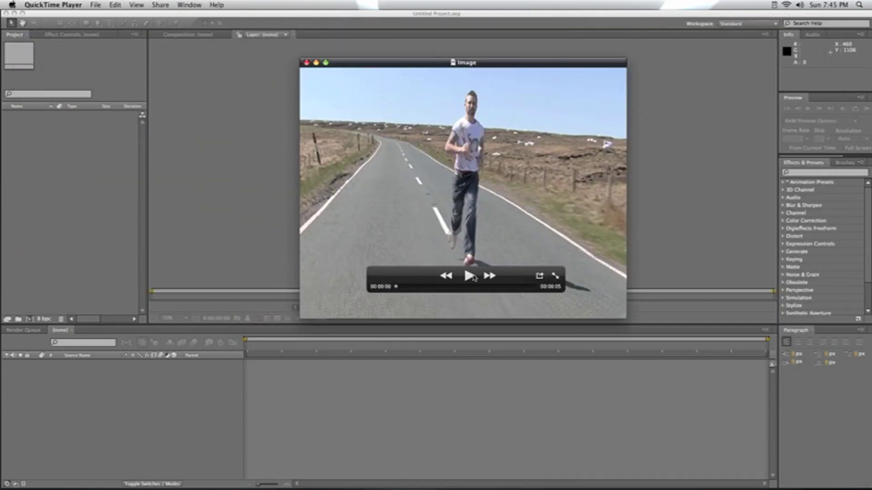
left_click(469, 276)
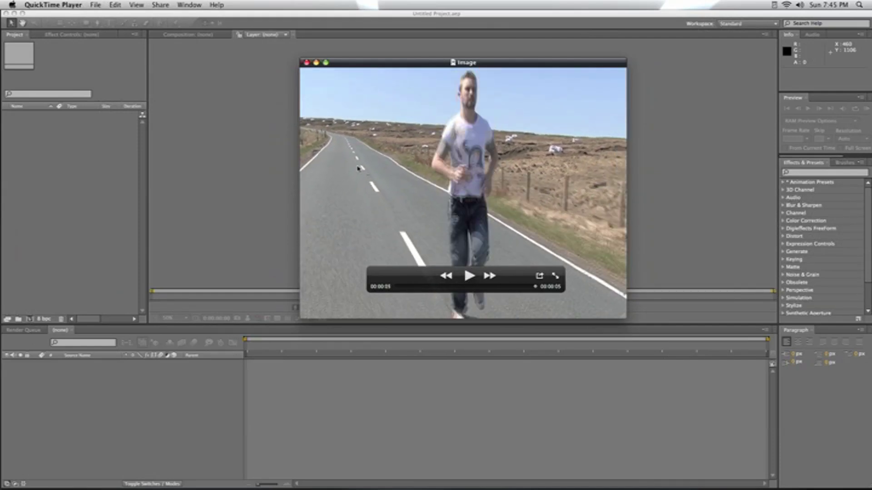
left_click(306, 63)
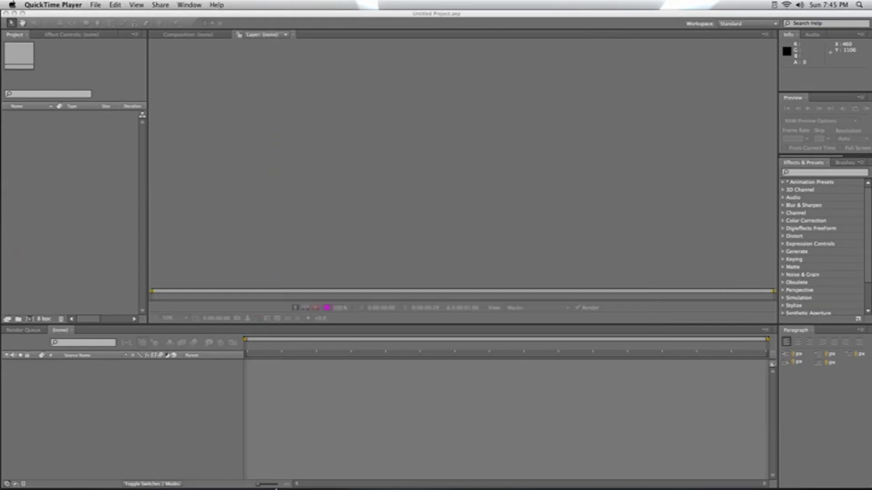
- Import Image.mov from the Desktop and build a new composition named Image from it
mouse_move(277, 489)
left_click(302, 485)
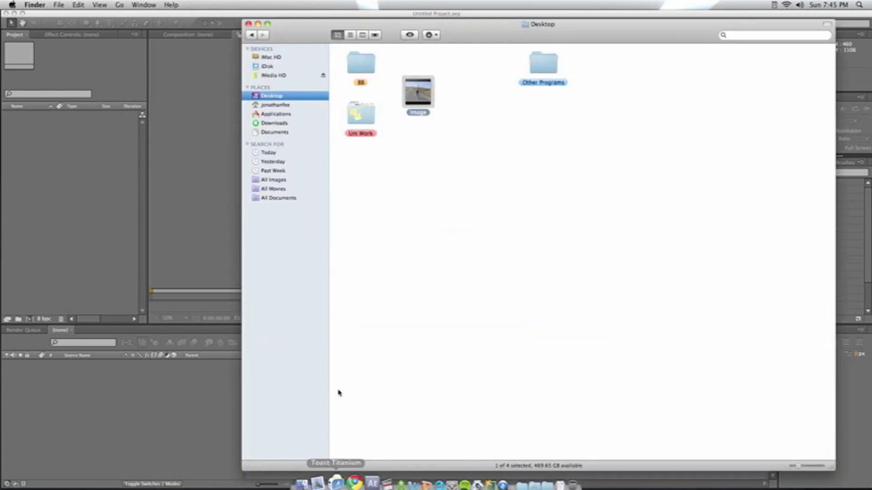
left_click_drag(417, 93, 36, 193)
left_click(80, 201)
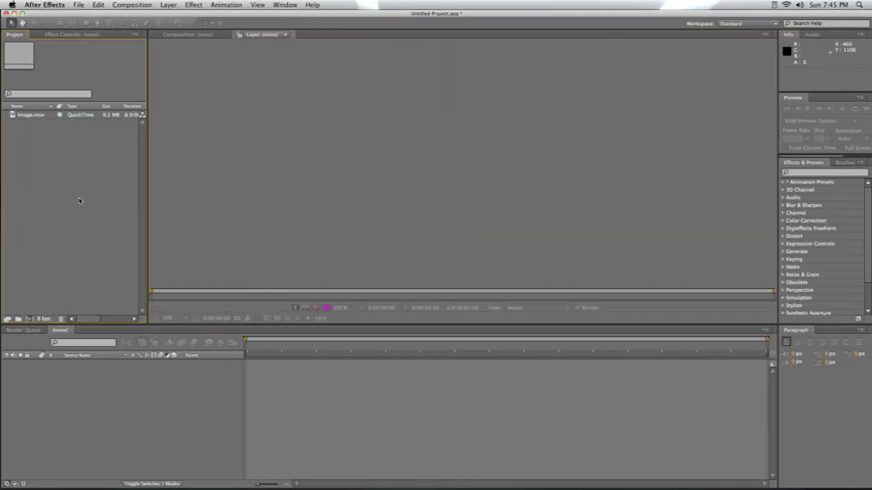
left_click(30, 115)
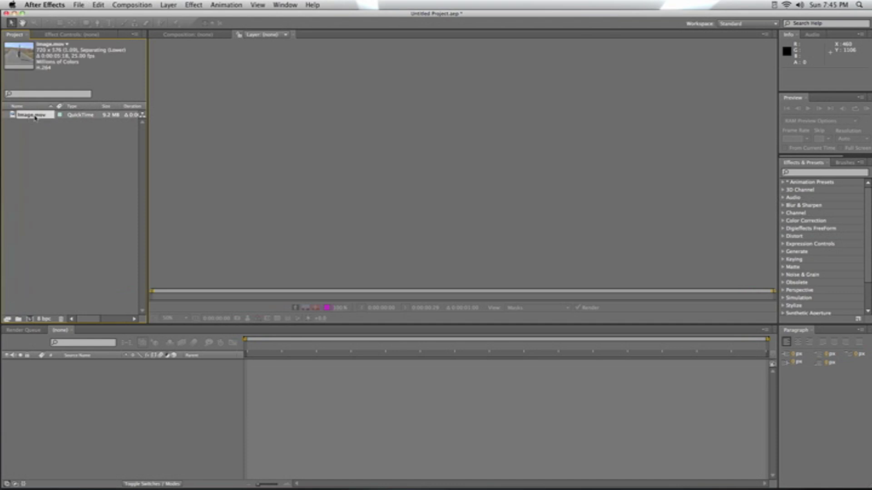
left_click(29, 320)
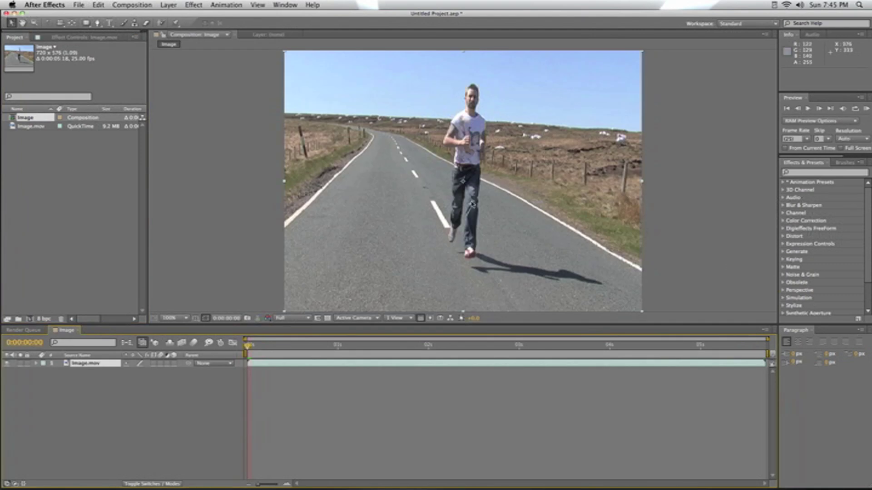
- Show the Tracker panel via the Window menu and start Stabilize Motion on Image.mov
left_click(285, 5)
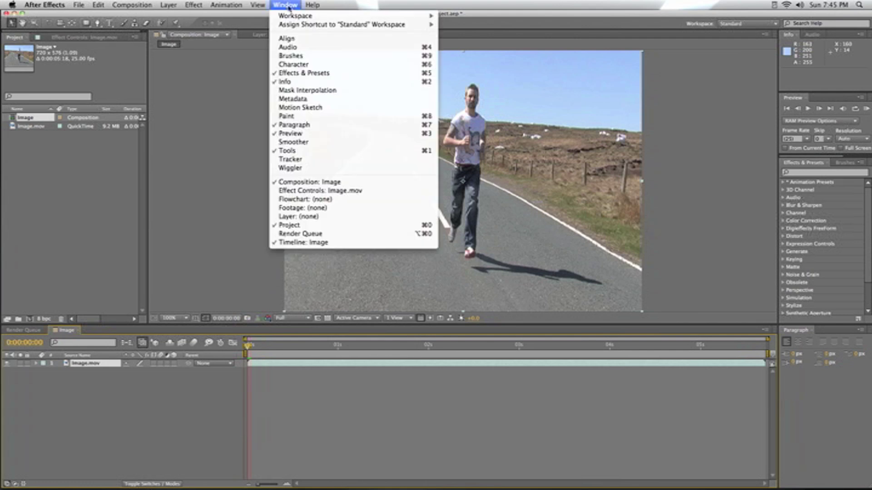
left_click(290, 159)
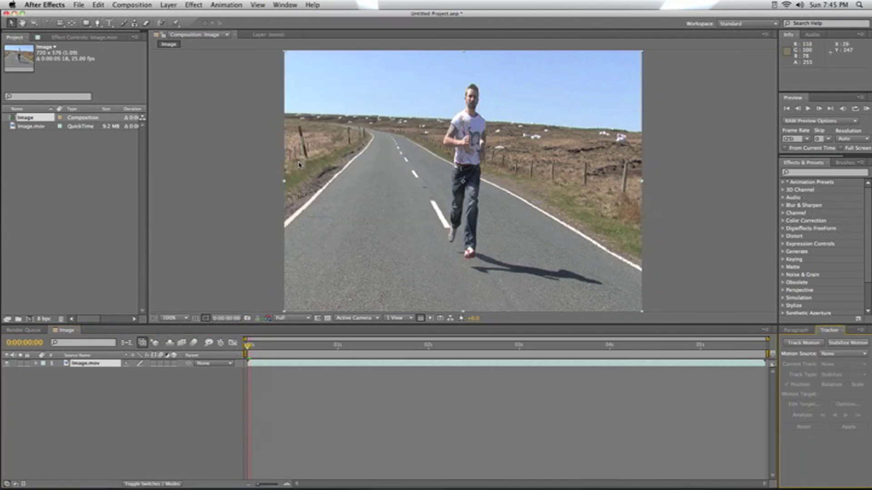
left_click(838, 344)
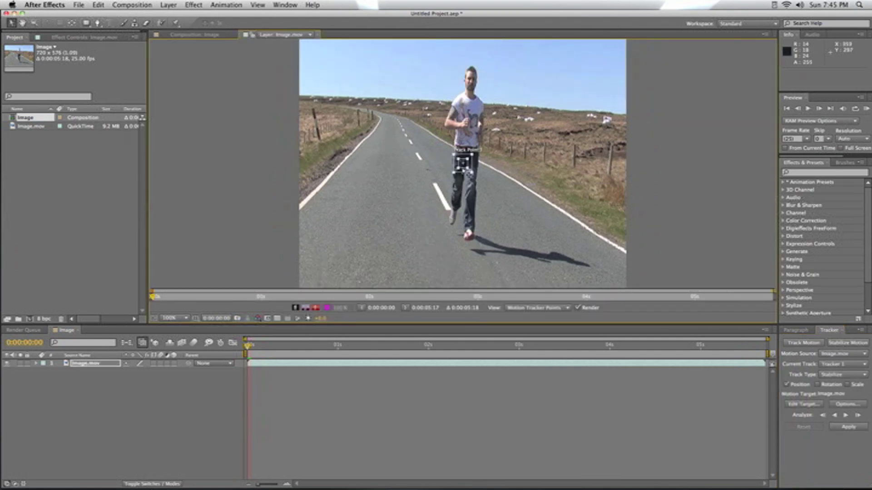
- Place the track point on the distant roadside horizon, widen its search region, and analyse forward
left_click_drag(465, 168, 420, 106)
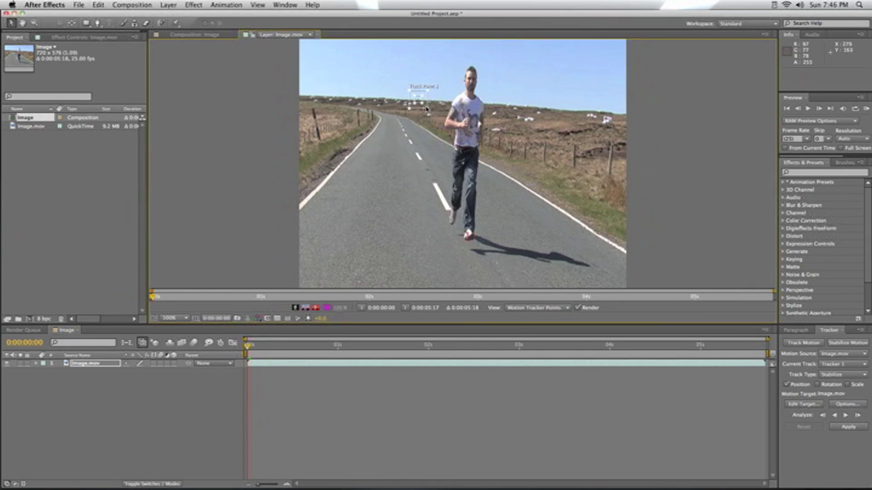
left_click_drag(427, 109, 429, 110)
left_click(834, 416)
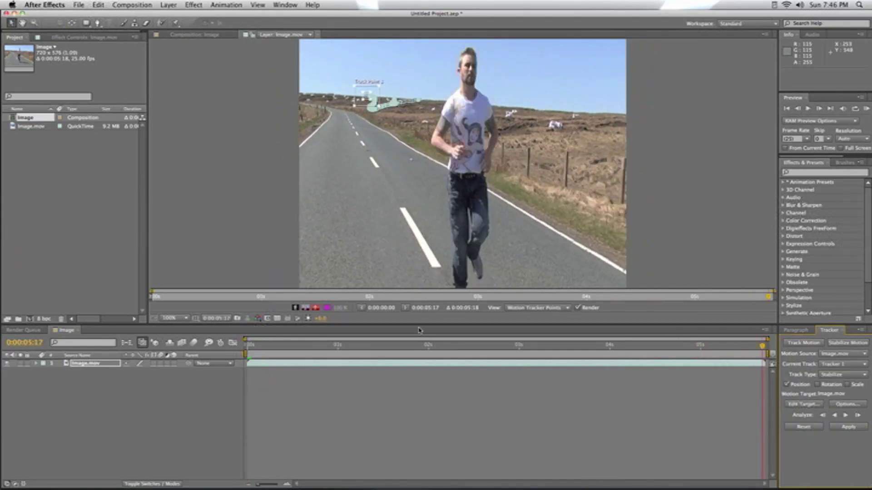
- Review the track, apply it to Image.mov in X and Y, and preview the stabilised footage
left_click_drag(390, 351, 2, 352)
left_click(848, 427)
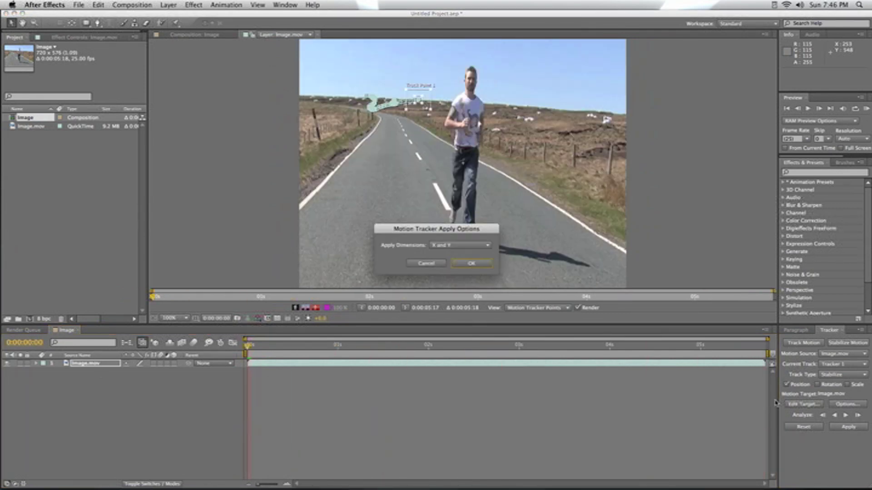
left_click(468, 263)
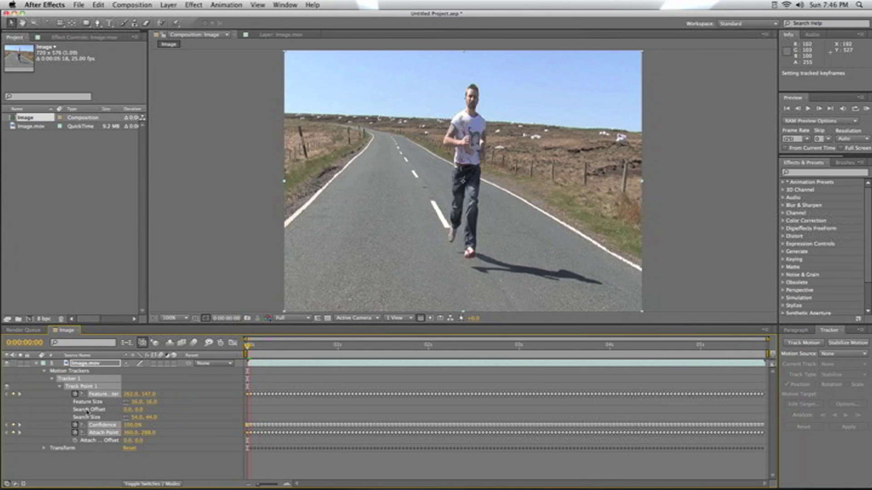
mouse_move(253, 348)
left_mouse_down()
mouse_move(755, 359)
mouse_move(248, 348)
left_mouse_up()
- Add a 35mm camera layer named Stable above Image.mov and collapse the tracker properties
left_click(174, 5)
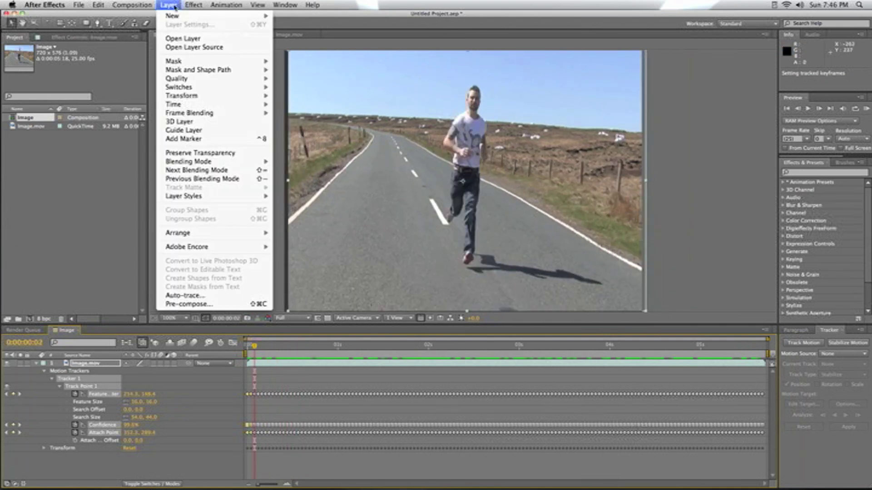
mouse_move(173, 15)
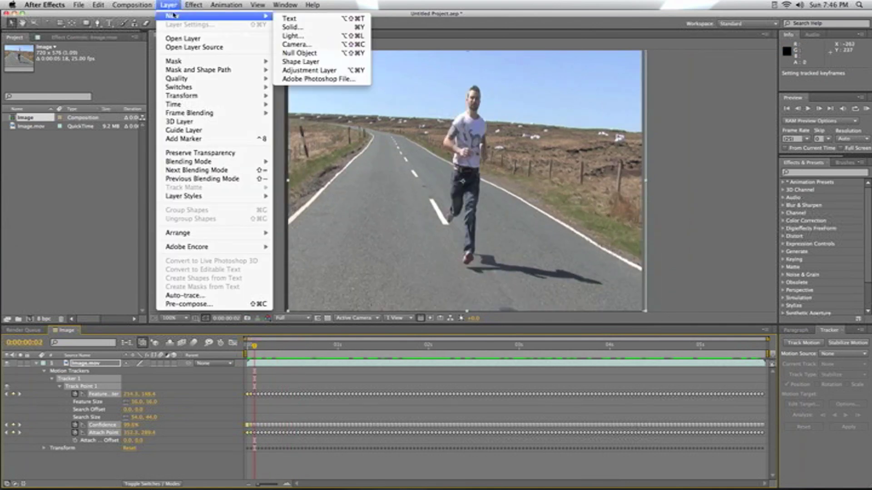
left_click(293, 44)
left_click(472, 184)
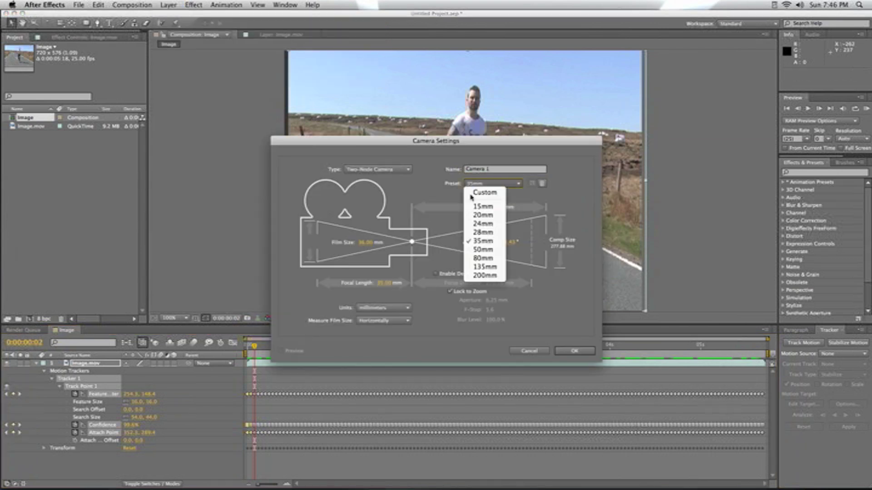
left_click(503, 157)
left_click_drag(502, 170, 438, 168)
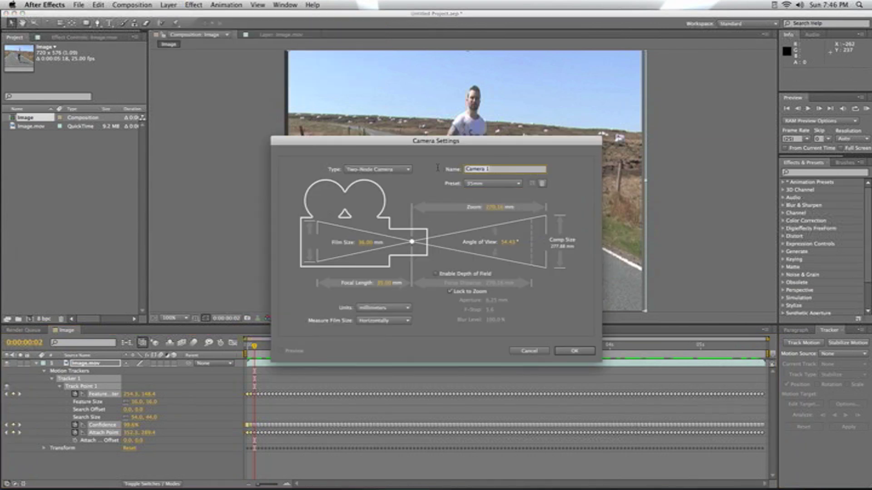
type("Stable")
key("Return")
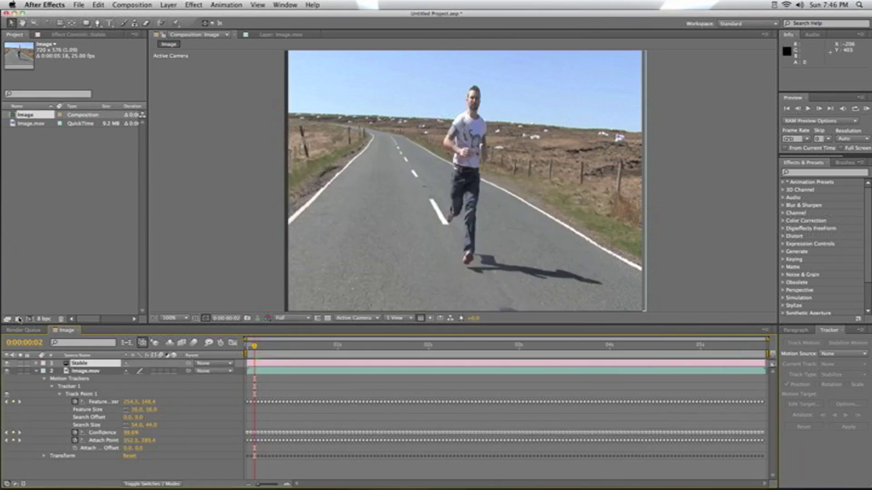
left_click(36, 372)
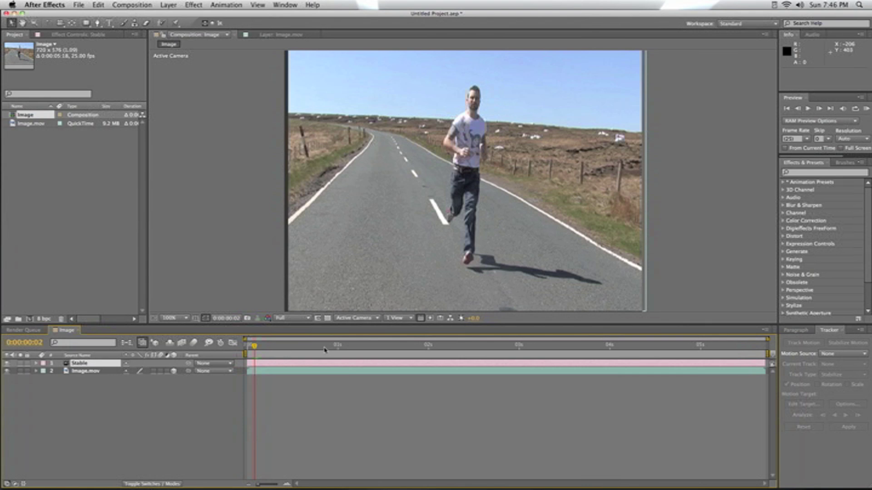
- View the composition through the Stable camera in a 4 Views layout, then select Image.mov
left_click(359, 318)
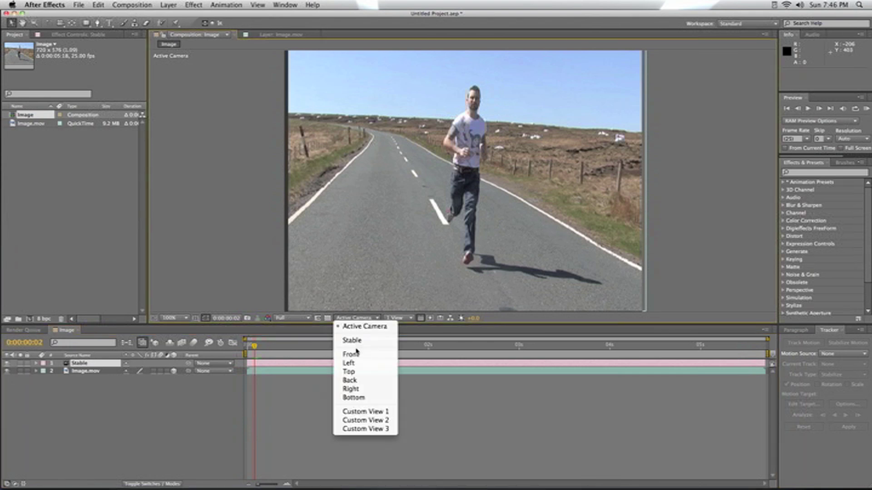
left_click(362, 341)
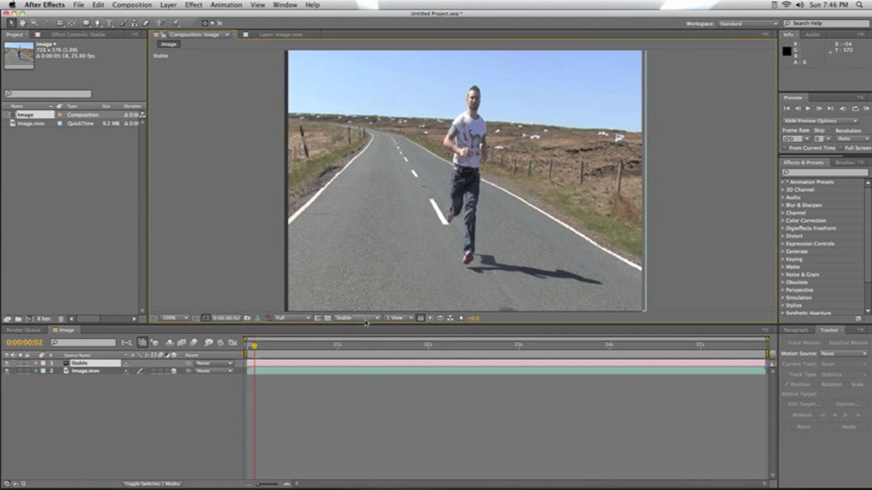
left_click(403, 319)
left_click(405, 353)
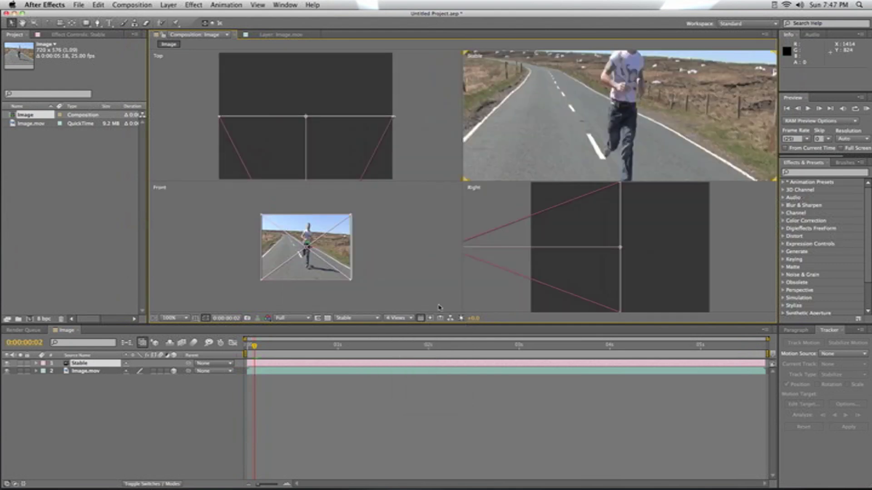
left_click(547, 135)
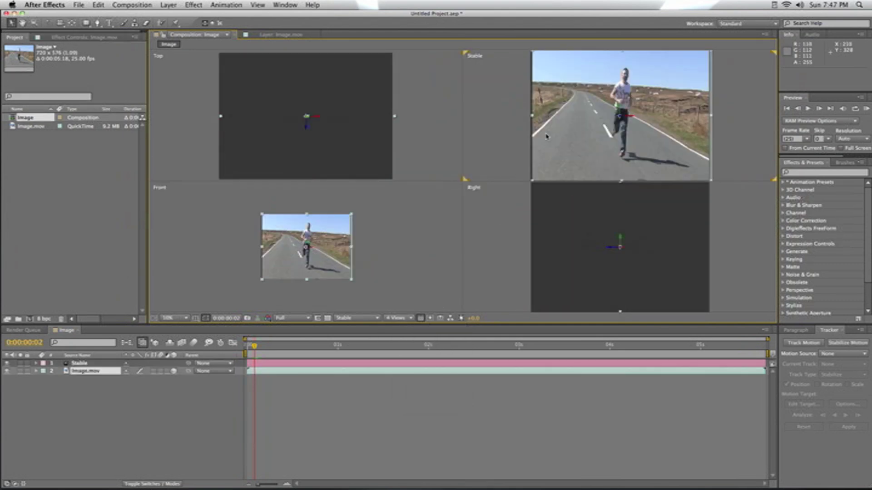
- Return to the first frame, select the Stable camera, and zoom the Right view out to 25%
key("comma")
key("comma")
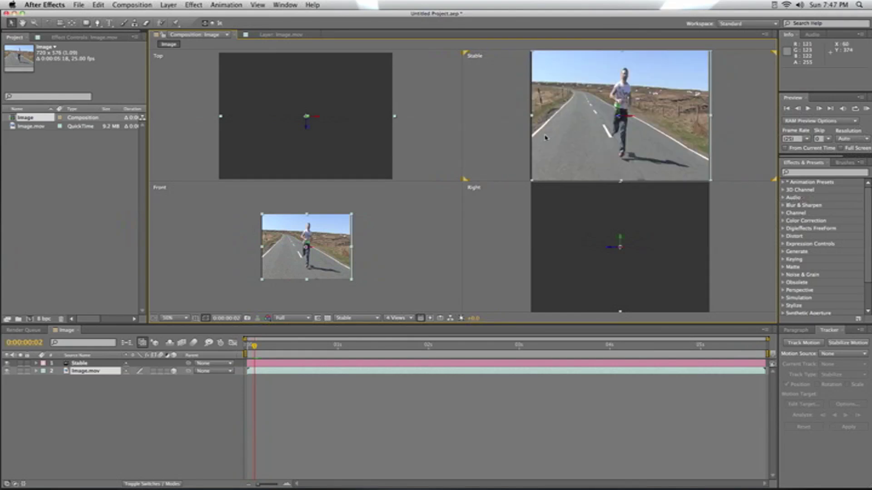
left_click(248, 351)
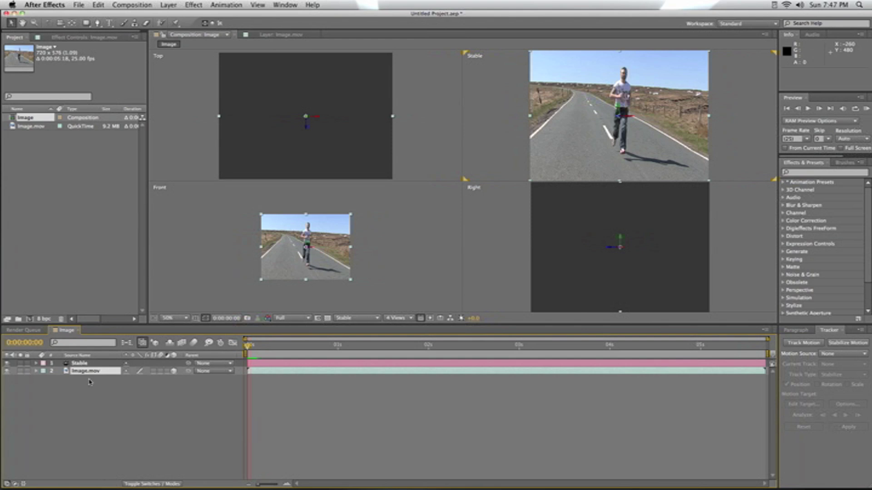
left_click(82, 364)
left_click(494, 285)
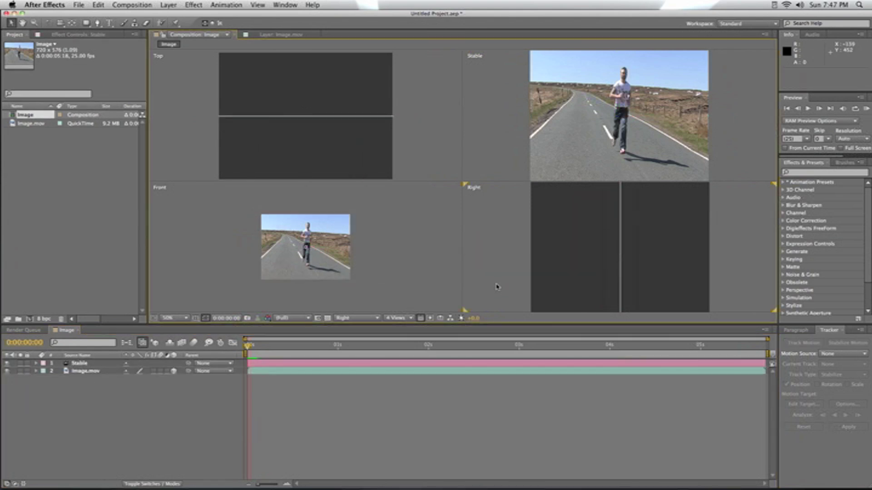
key("comma")
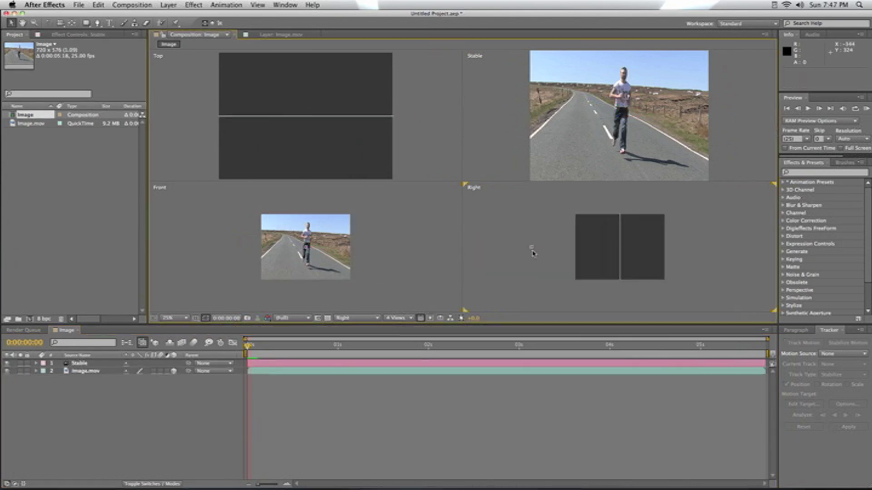
- Move the Stable camera closer along Z in the Right view and raise it in Front view
left_click(533, 249)
left_click_drag(539, 250, 549, 253)
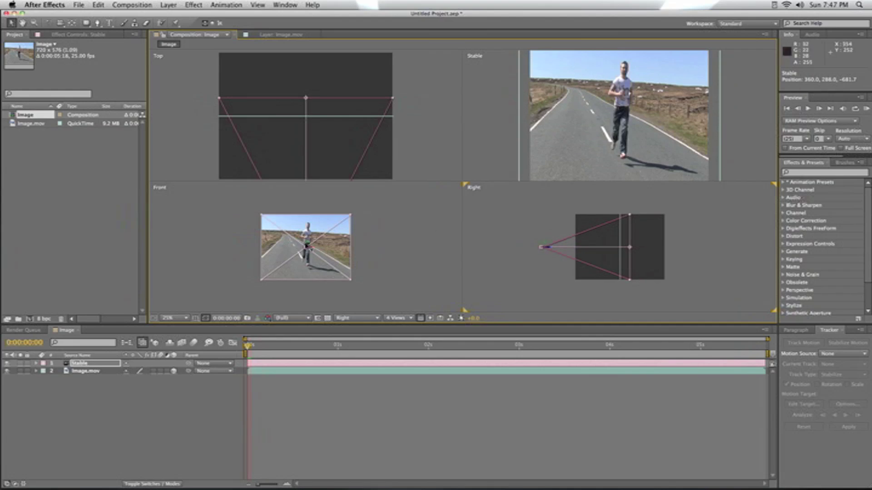
left_click_drag(309, 247, 502, 107)
left_click(502, 116)
key("h")
key("v")
left_click_drag(248, 347, 215, 347)
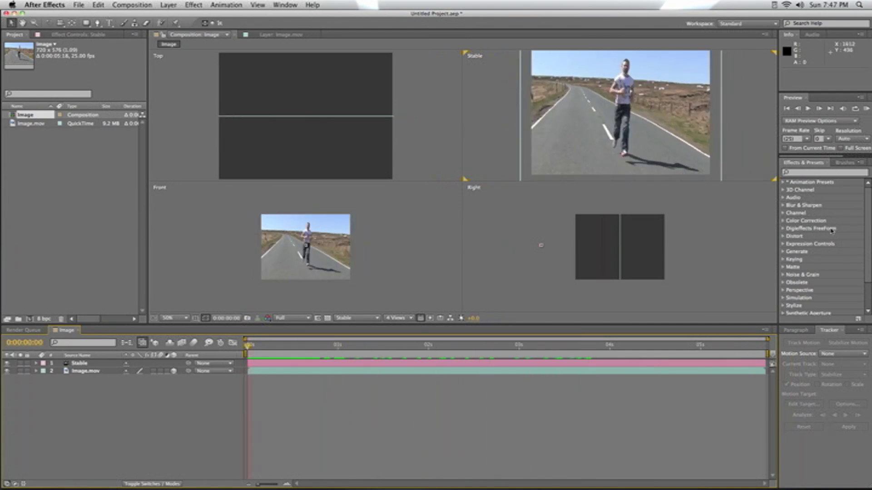
- Shift the Stable camera sideways, push it in to Z -656.1, and scrub the clip to check
left_click(307, 246)
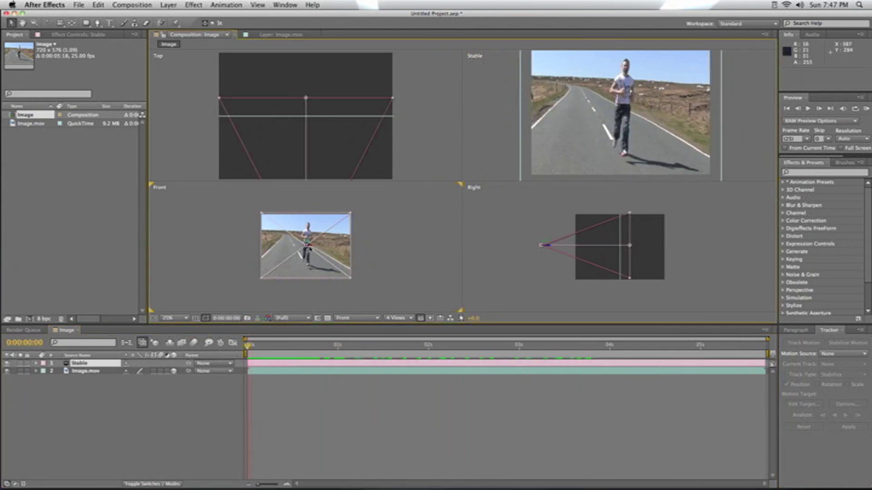
left_click_drag(312, 249, 317, 249)
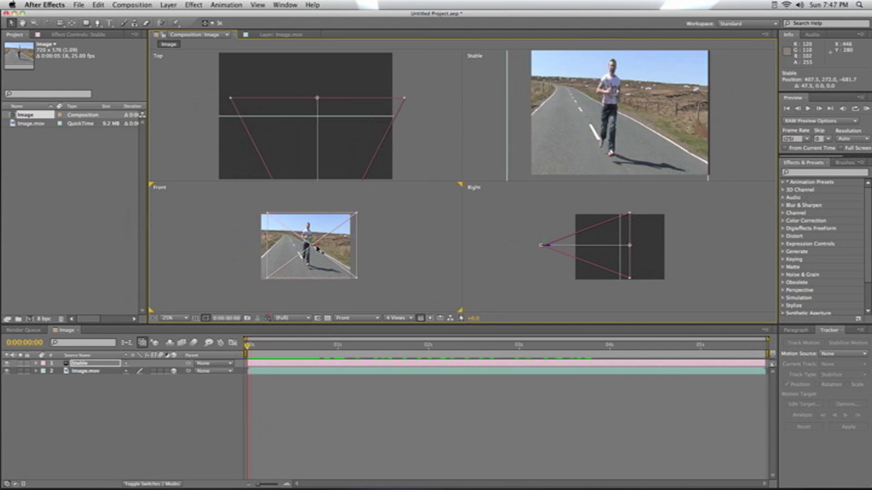
left_click_drag(551, 247, 555, 249)
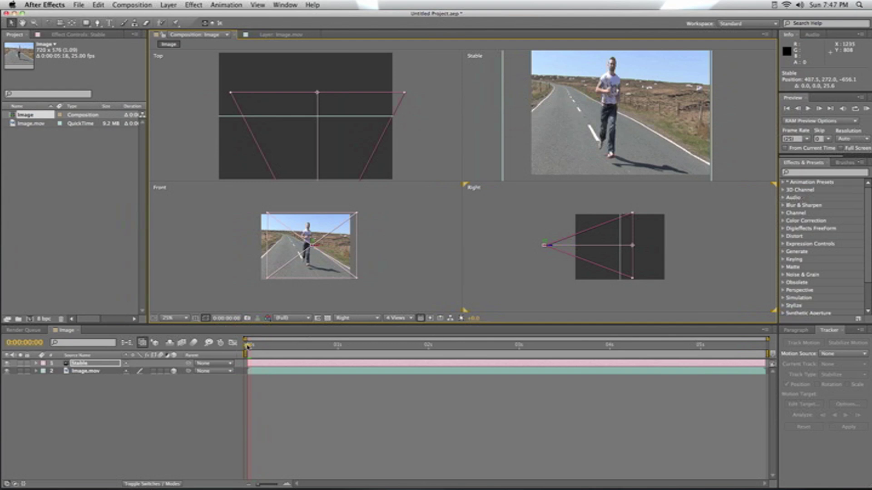
left_click_drag(248, 347, 775, 351)
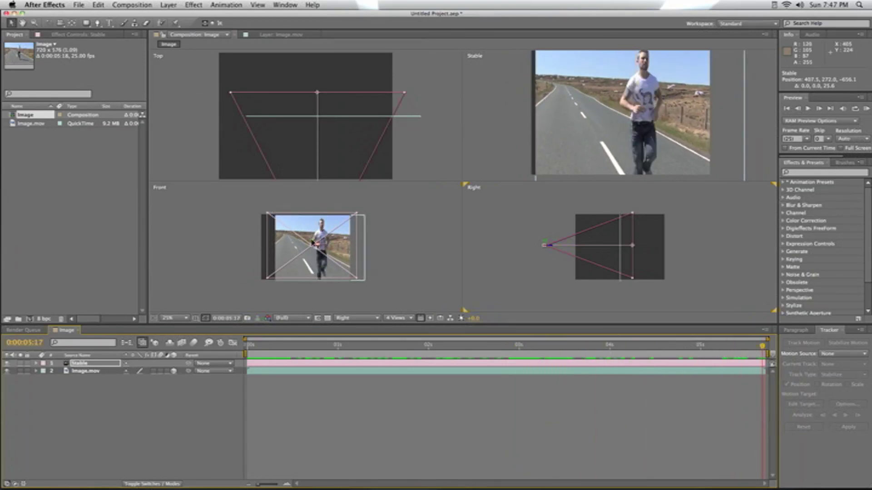
- Nudge the Stable camera up and closer along Z, then scrub the clip to check edges
left_click_drag(313, 243, 313, 242)
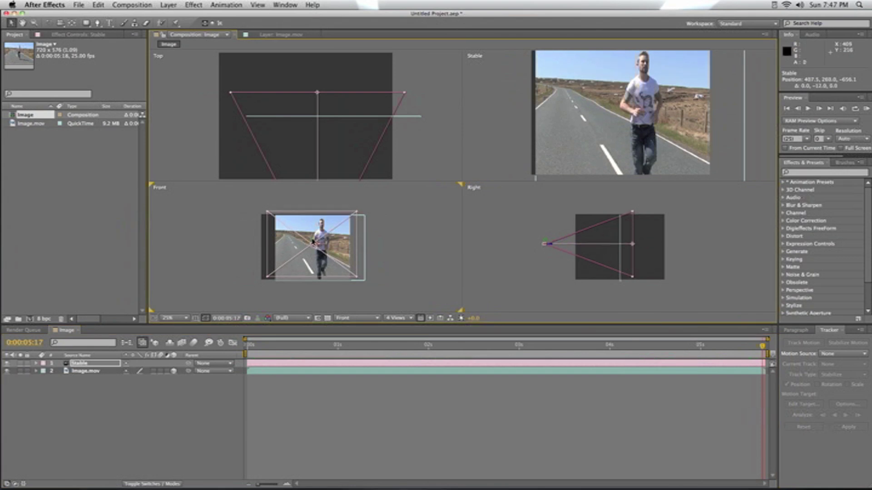
left_click_drag(551, 247, 558, 248)
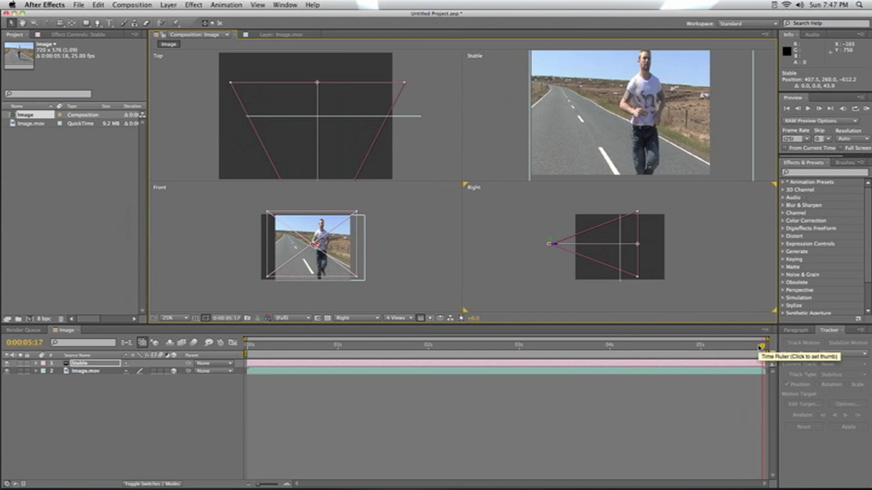
left_click_drag(742, 348, 241, 349)
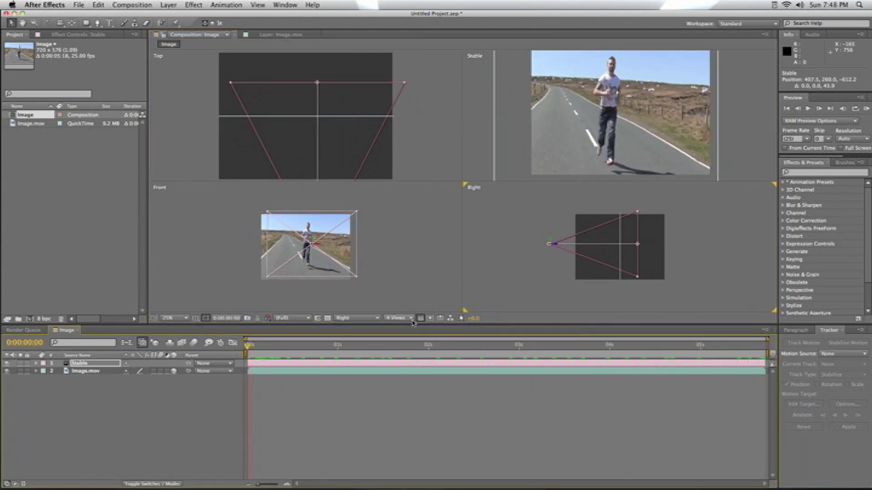
left_click(398, 318)
- Show only the single Stable camera view and preview the stabilised clip at 25 fps
left_click(399, 323)
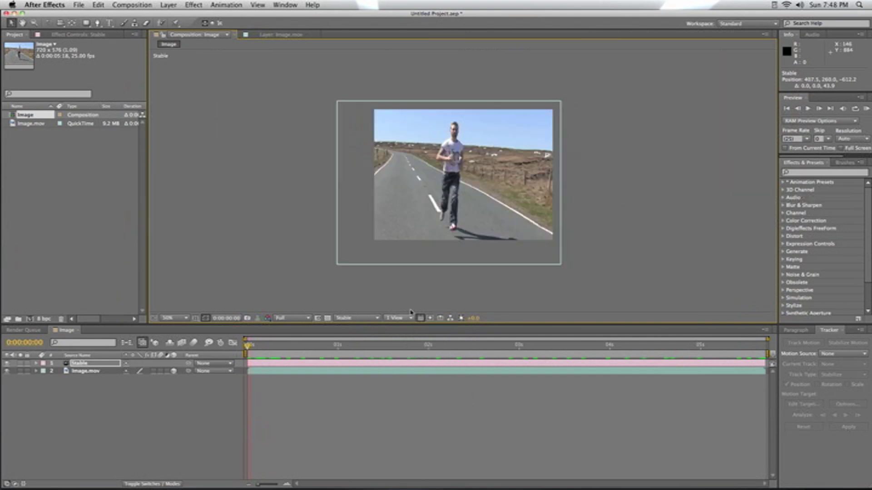
left_click(249, 236)
key("space")
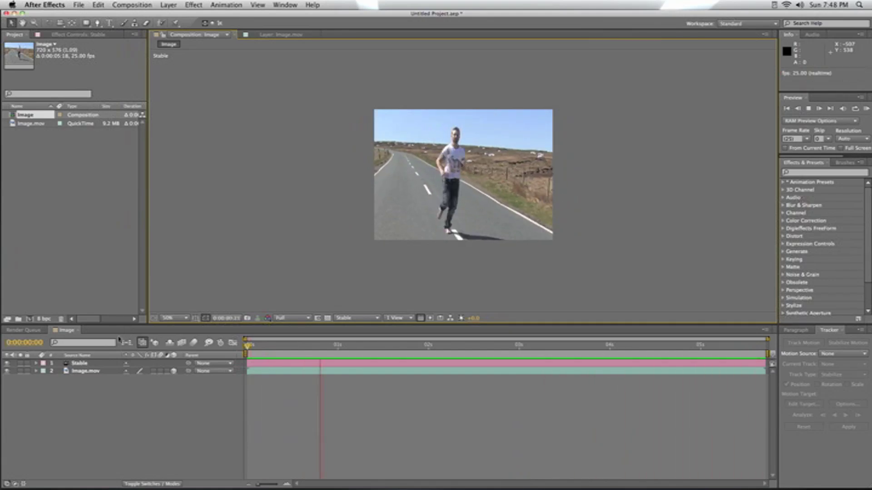
left_click(37, 333)
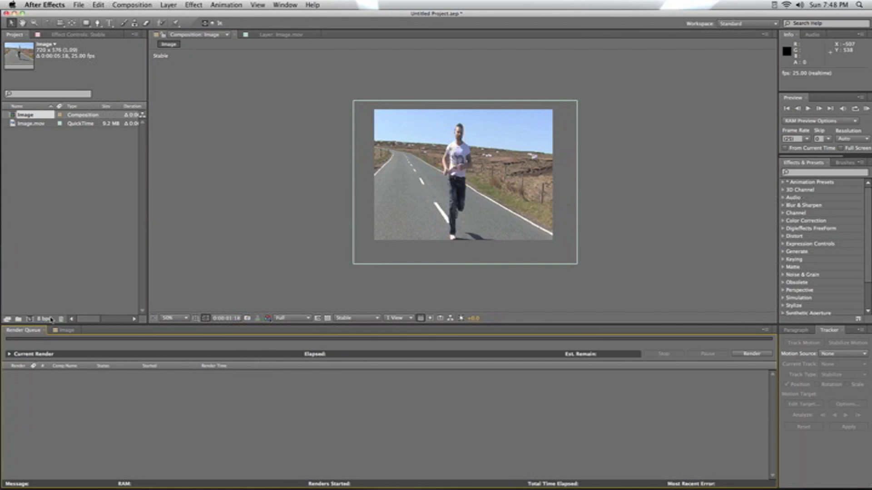
- Queue the Image composition and render it to stable.mov on the Desktop
left_click_drag(25, 116, 144, 456)
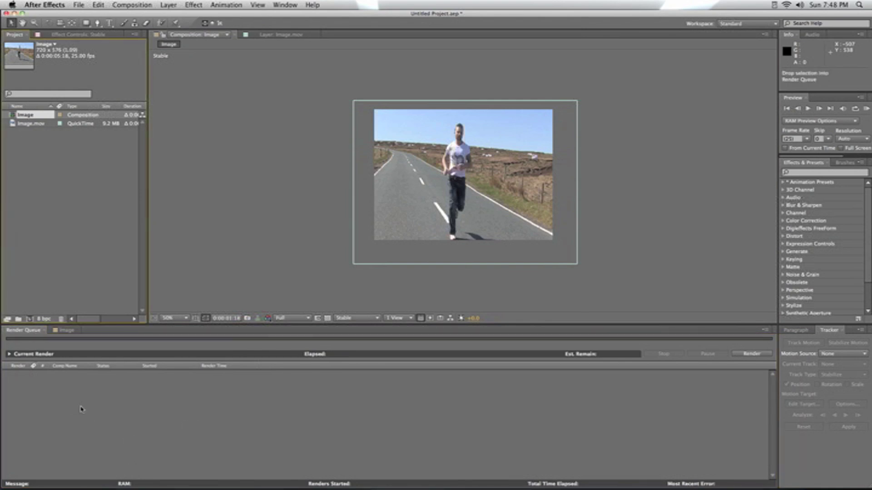
left_click_drag(82, 410, 80, 408)
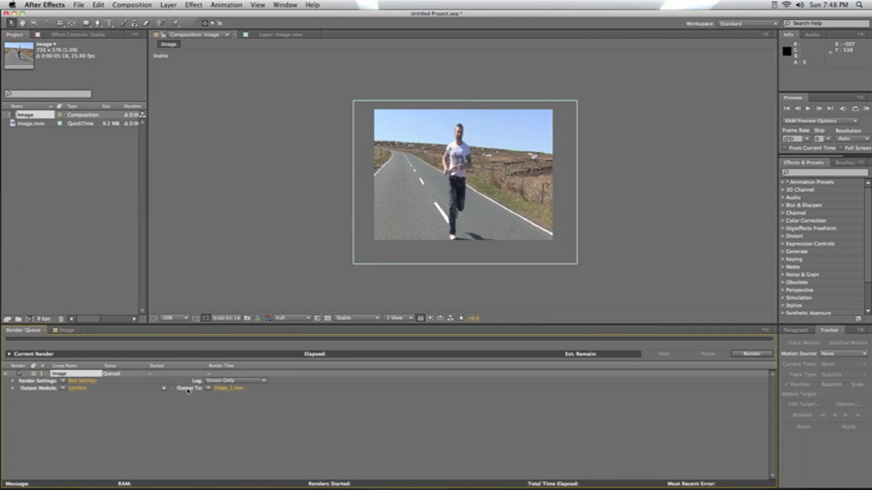
left_click(221, 389)
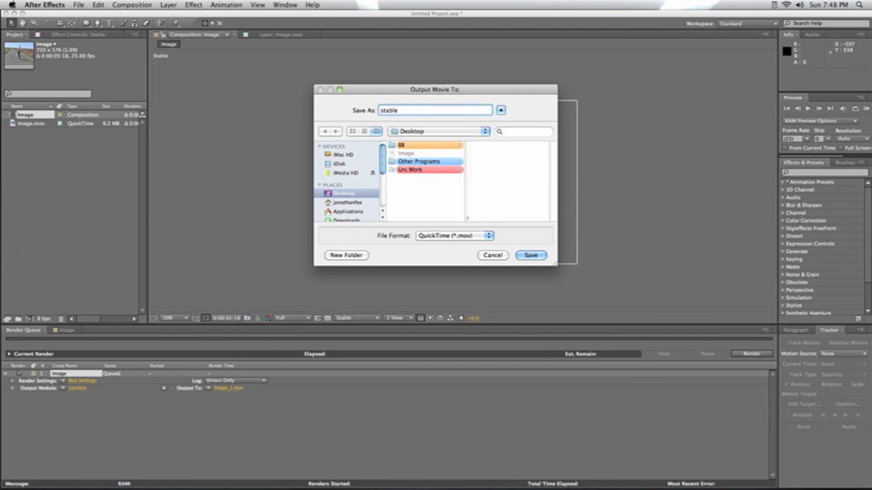
left_click(531, 255)
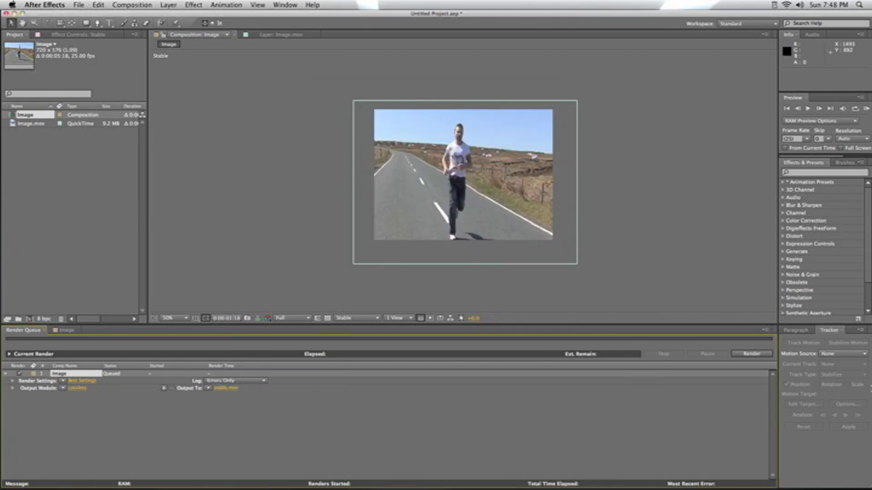
left_click(755, 357)
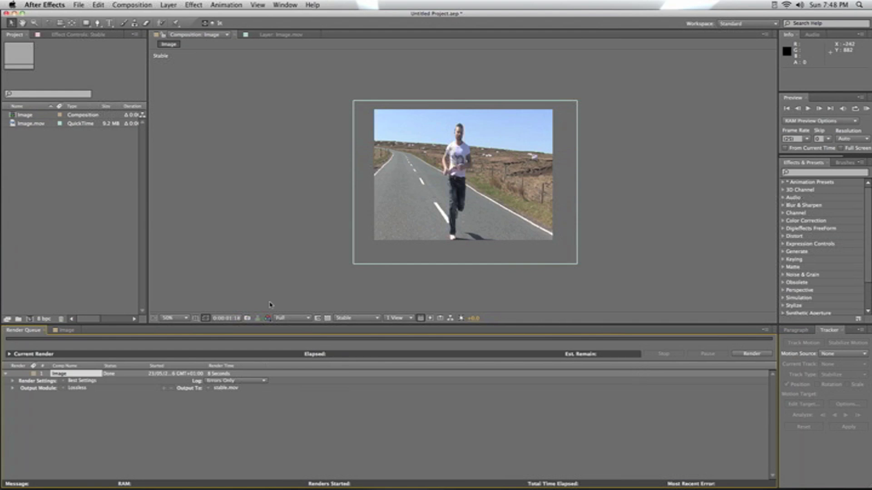
- Quit the project without saving and move the Desktop window aside
left_click(234, 254)
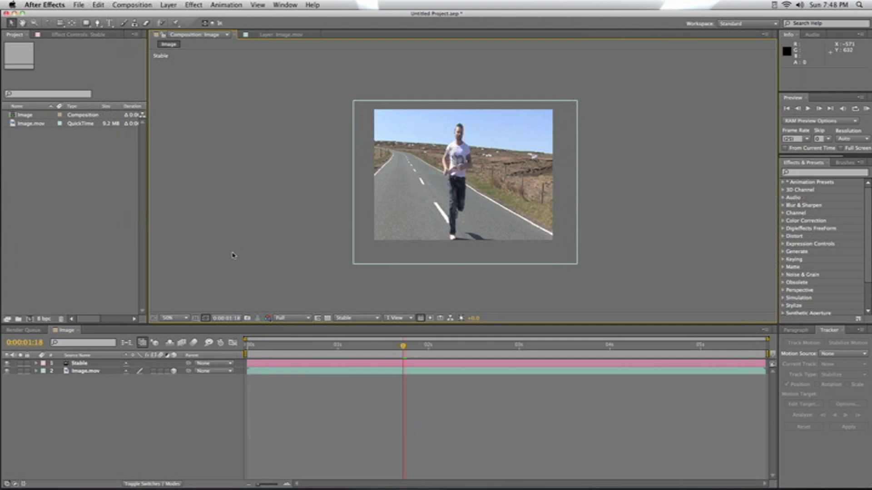
key("super+q")
left_click(402, 265)
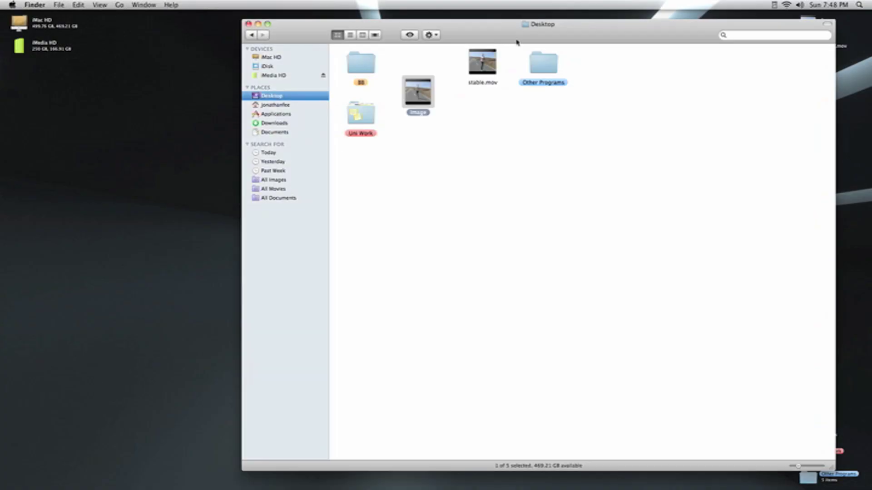
left_click_drag(516, 42, 345, 139)
- Place stable.mov beside the original Image clip in QuickTime and play both together
left_click(77, 121)
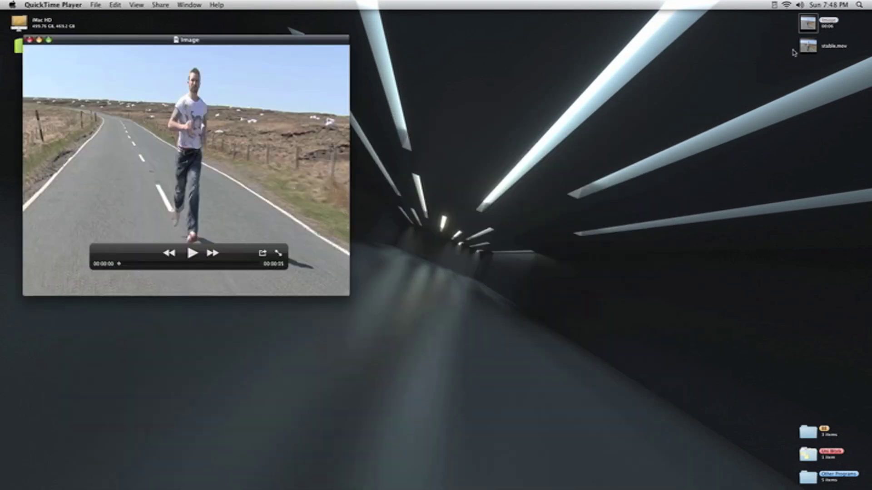
left_click_drag(329, 58, 655, 50)
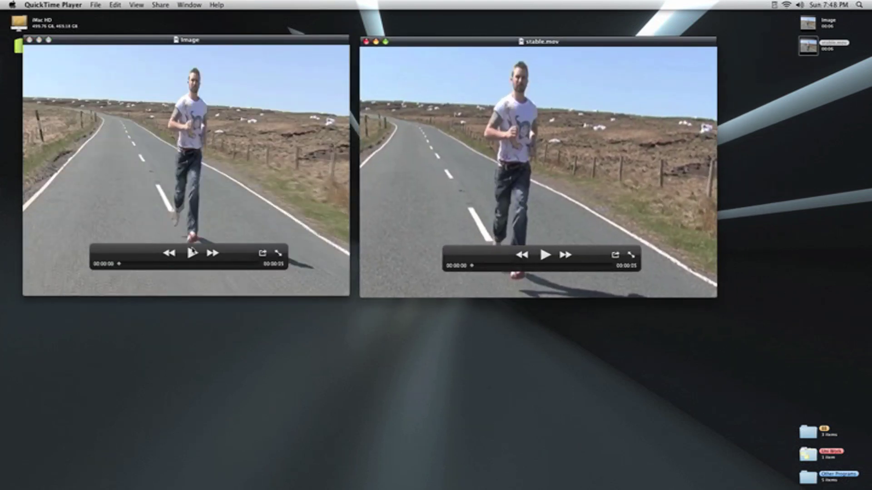
left_click(192, 252)
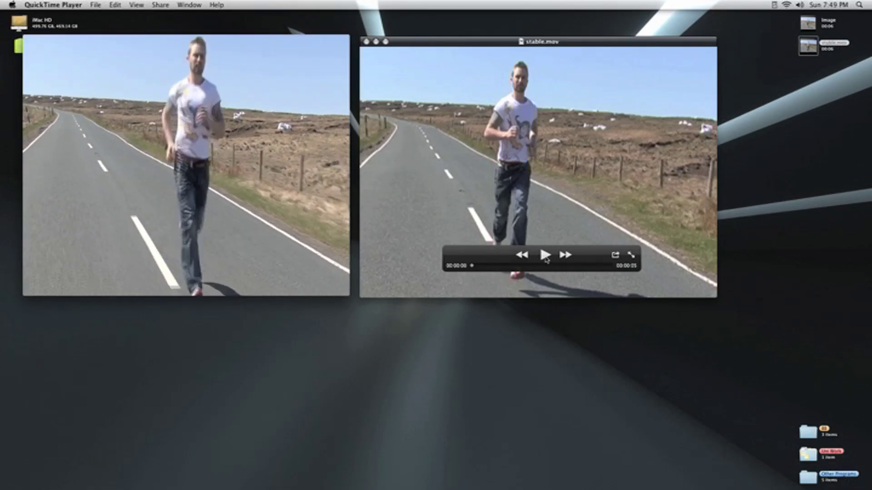
left_click(546, 256)
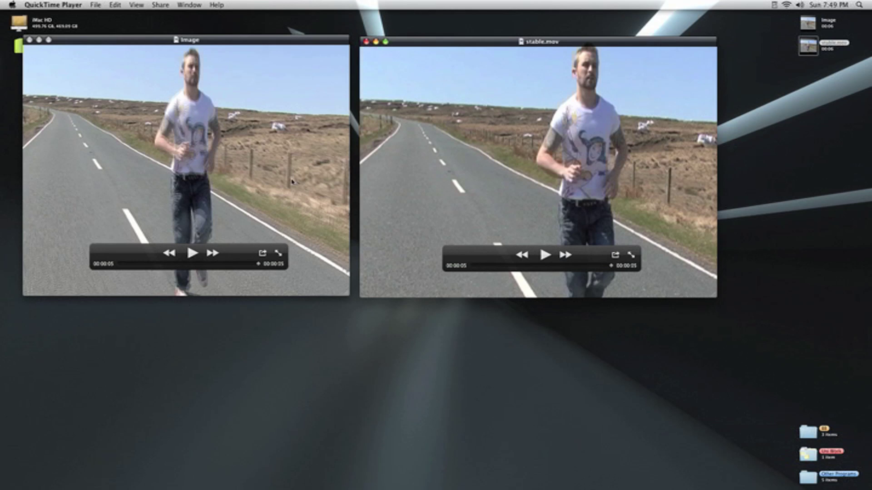
key("space")
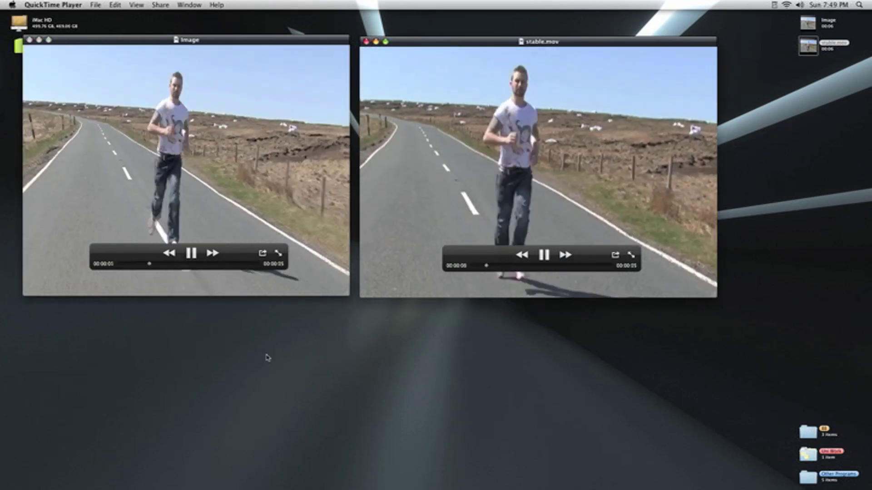
left_click(267, 359)
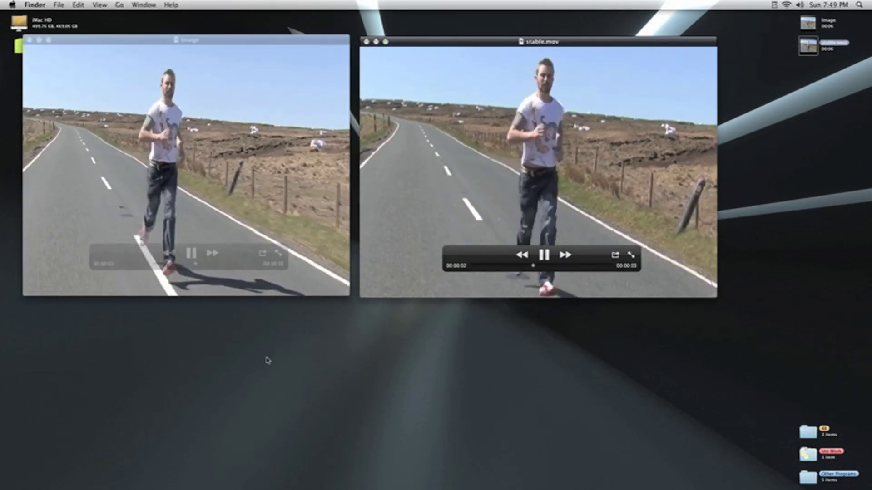